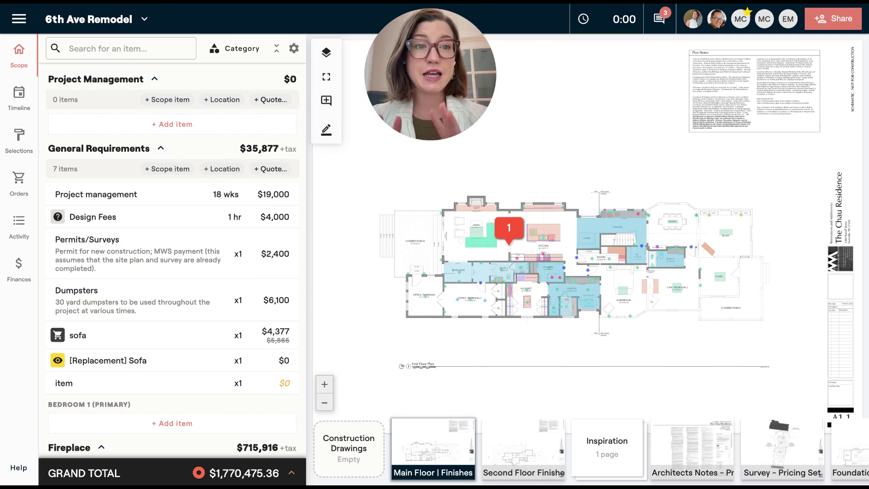
# - Open the View-only Links manager for 6th Ave Remodel from the Share menu
pyautogui.click(834, 28)
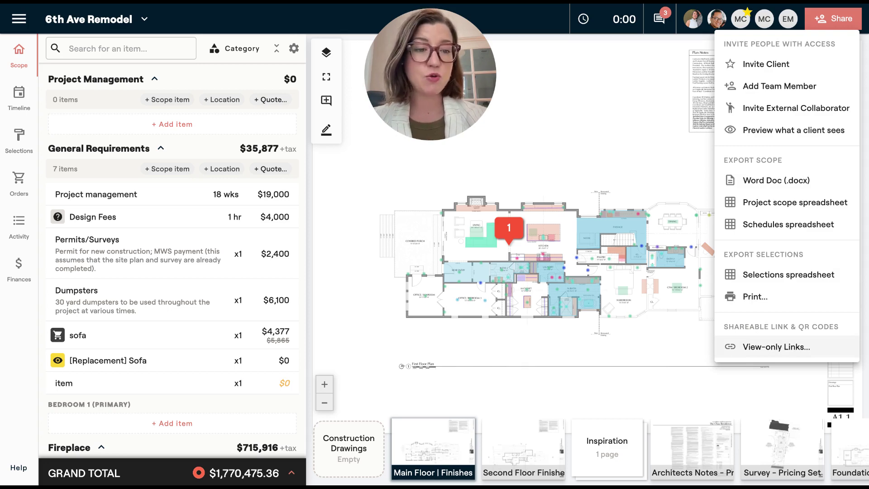
pyautogui.click(776, 347)
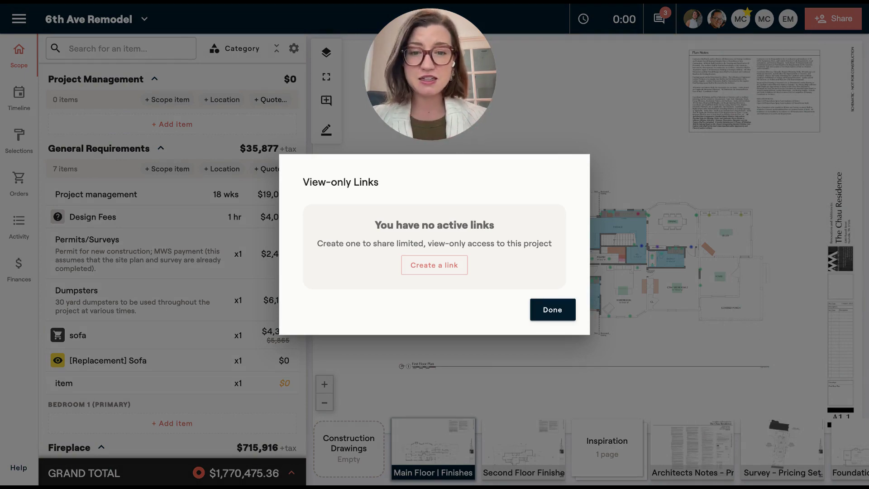
# - Create a new view-only link named 'Electrical' with only the Electrical category of work ticked
pyautogui.click(441, 271)
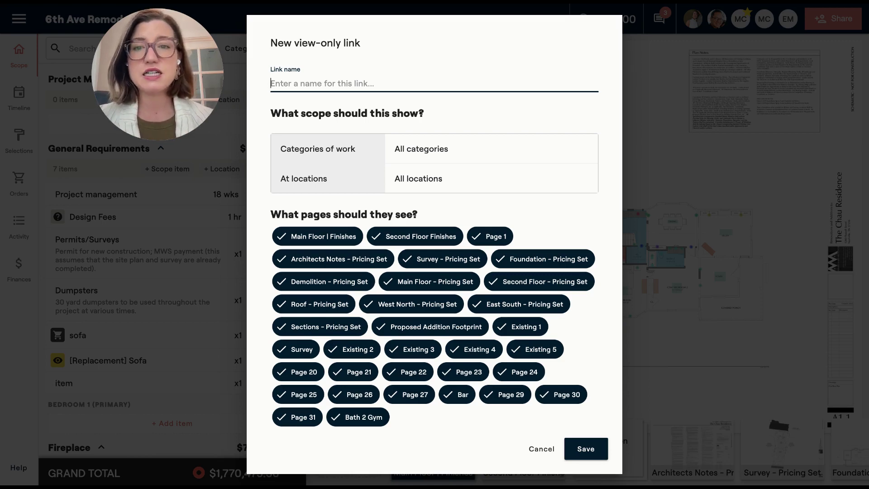
pyautogui.write('Electrical')
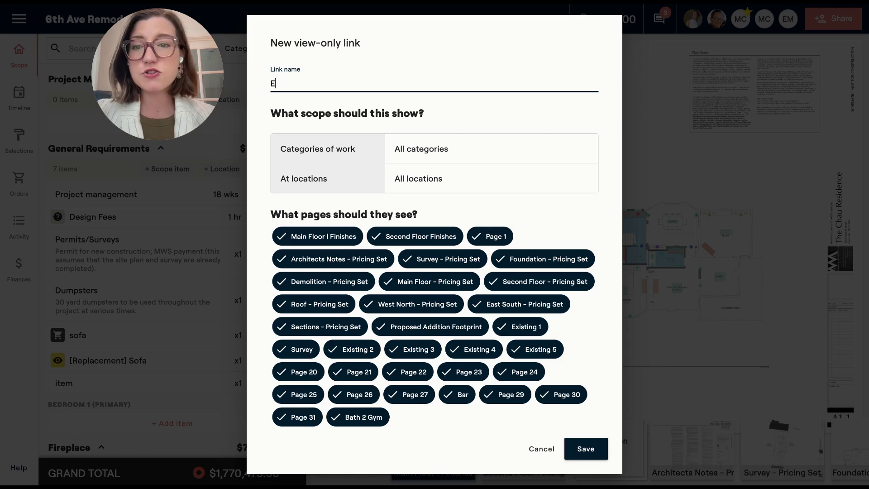
pyautogui.click(433, 148)
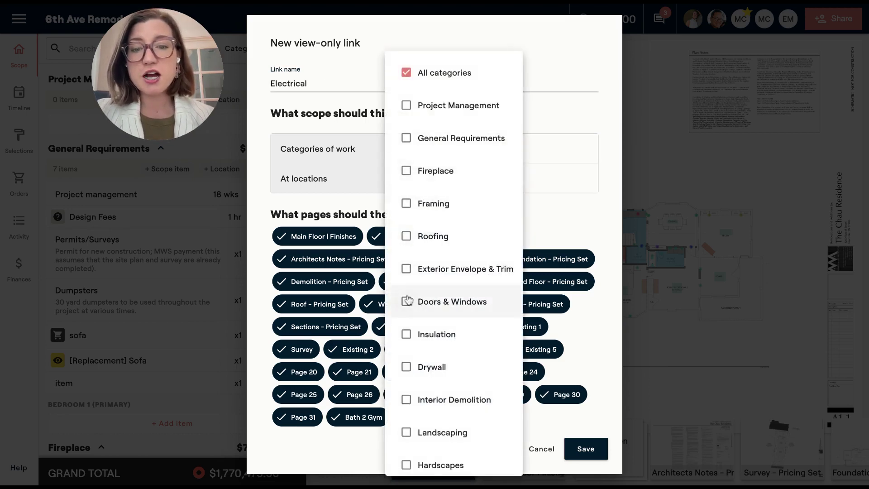
pyautogui.scroll(-5, 419, 316)
pyautogui.scroll(-4, 406, 395)
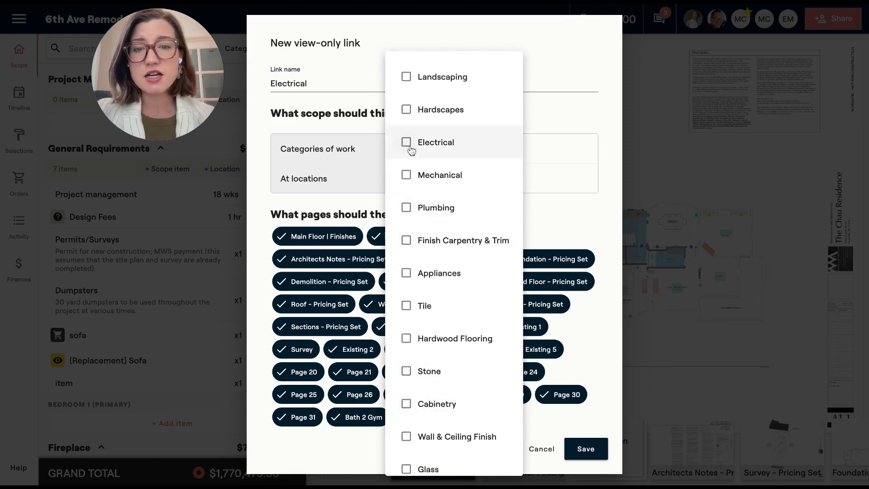
pyautogui.click(406, 142)
# - Confirm the Electrical-only categories and deselect the Survey, Existing 3–5 and Pages 20–26 pages
pyautogui.click(569, 220)
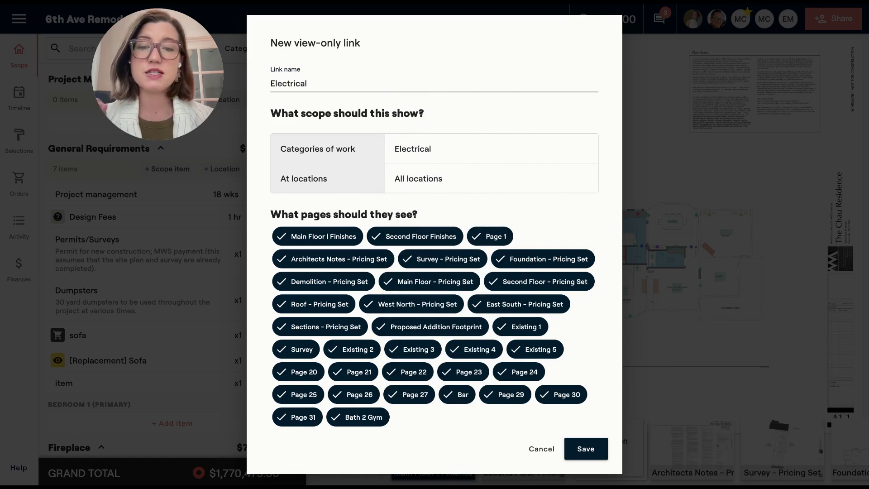
pyautogui.click(302, 350)
pyautogui.click(356, 349)
pyautogui.click(396, 355)
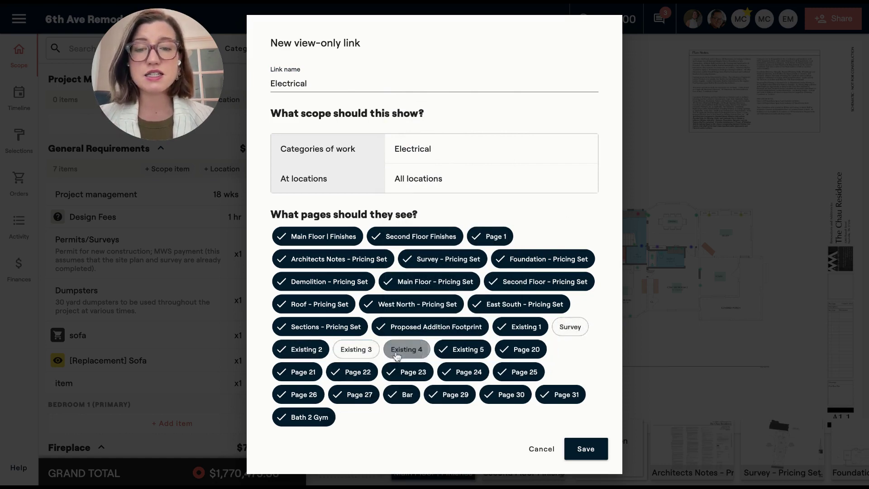
pyautogui.click(460, 350)
pyautogui.click(505, 350)
pyautogui.click(549, 350)
pyautogui.click(515, 384)
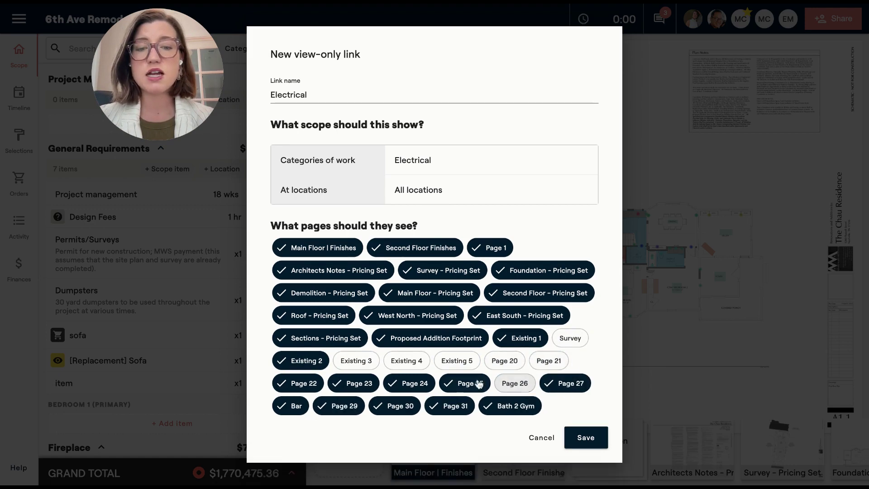
pyautogui.click(475, 384)
pyautogui.click(408, 387)
pyautogui.click(353, 384)
pyautogui.click(297, 386)
# - Deselect Pages 29–31, Bath 2 Gym, Page 27, Bar, Existing 2, Existing 1 and Page 1
pyautogui.click(285, 410)
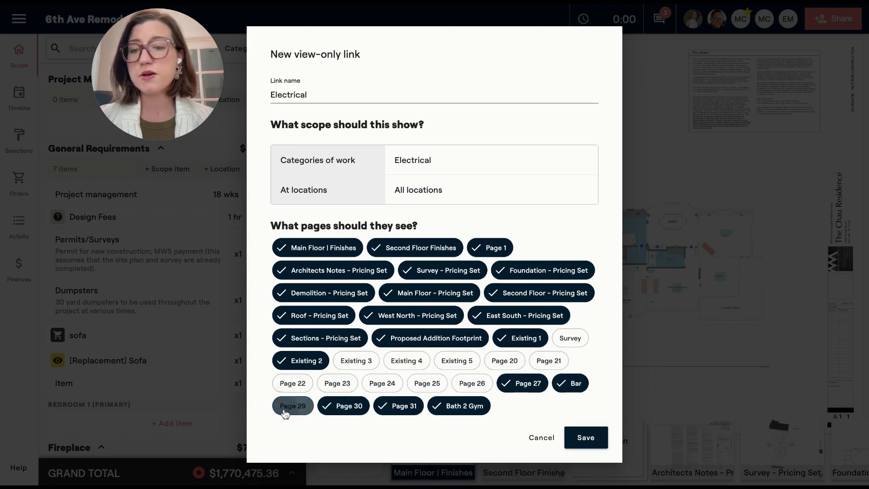
pyautogui.click(341, 405)
pyautogui.click(385, 405)
pyautogui.click(432, 406)
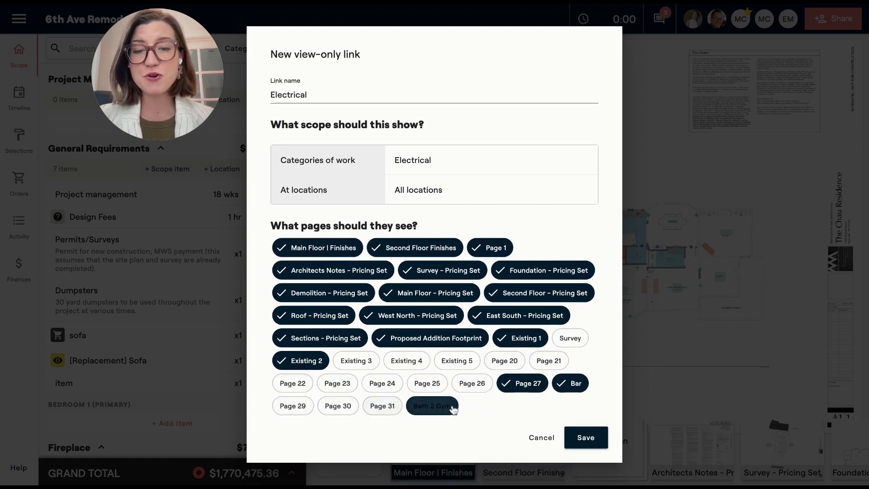
pyautogui.click(522, 383)
pyautogui.click(564, 383)
pyautogui.click(307, 362)
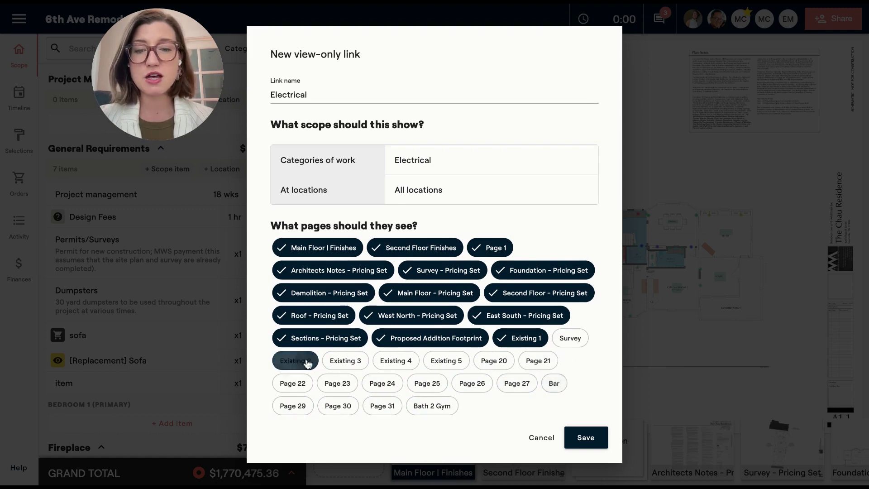
pyautogui.click(502, 342)
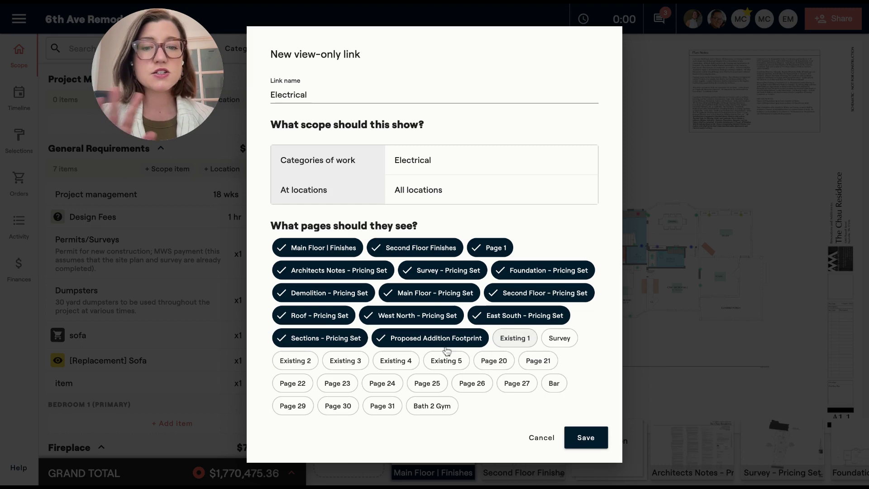
pyautogui.click(485, 249)
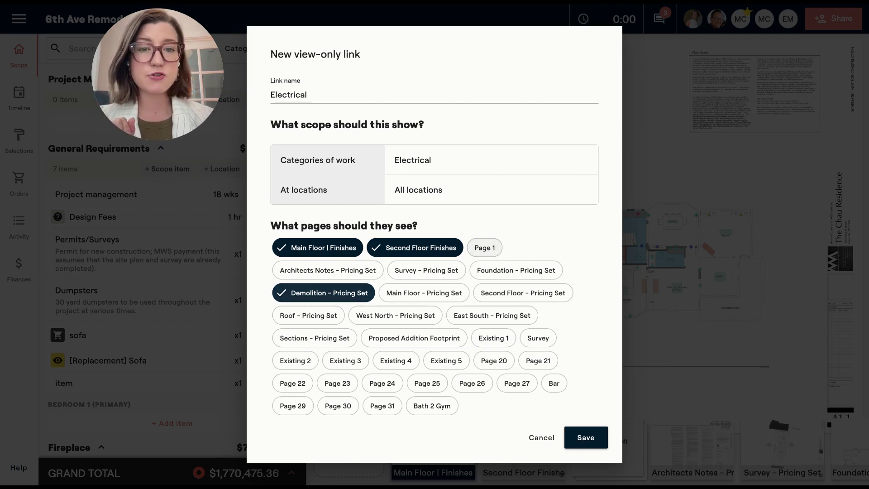
# - Save the Electrical link, re-save it from its edit settings, and copy its web address
pyautogui.click(592, 437)
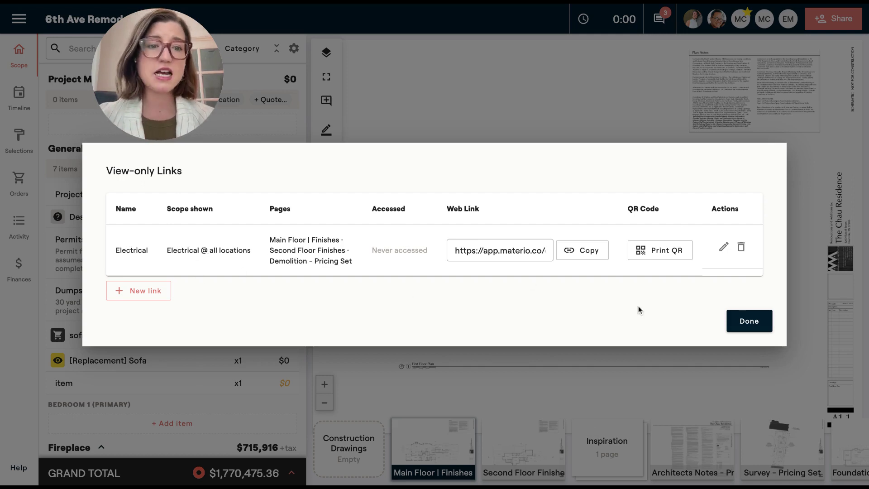
pyautogui.click(723, 248)
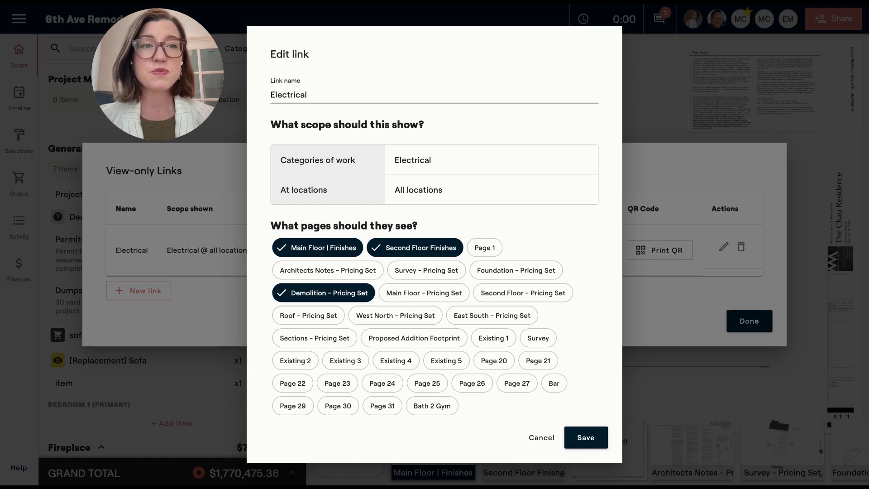
pyautogui.click(585, 438)
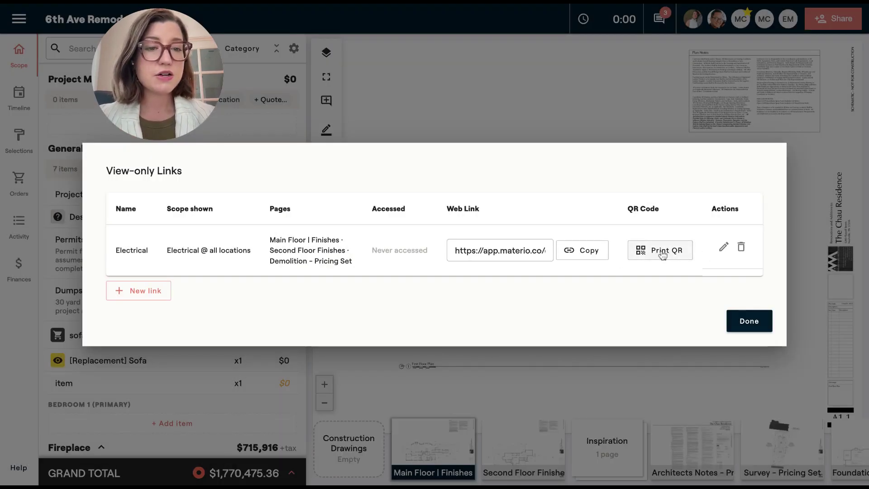
pyautogui.click(579, 250)
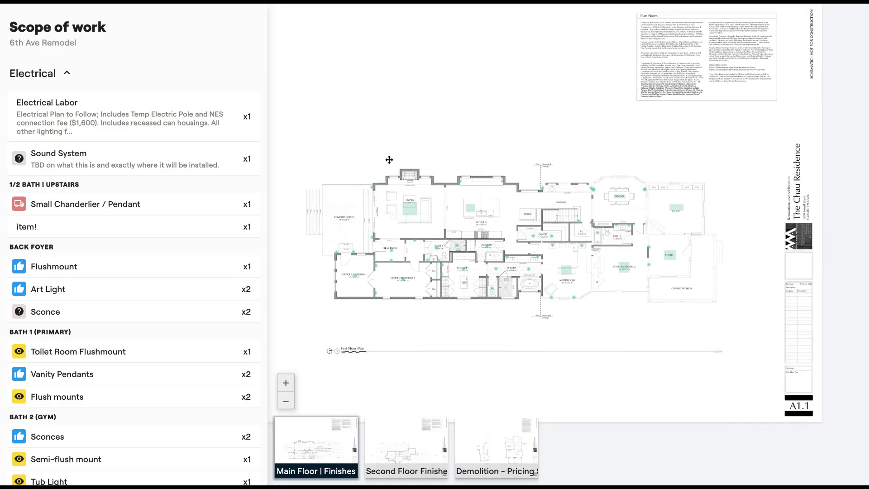
# - In the shared preview, view details of the living room chandelier, Back Foyer Flushmount and a Bath 3 (Office) item
pyautogui.scroll(5, 383, 158)
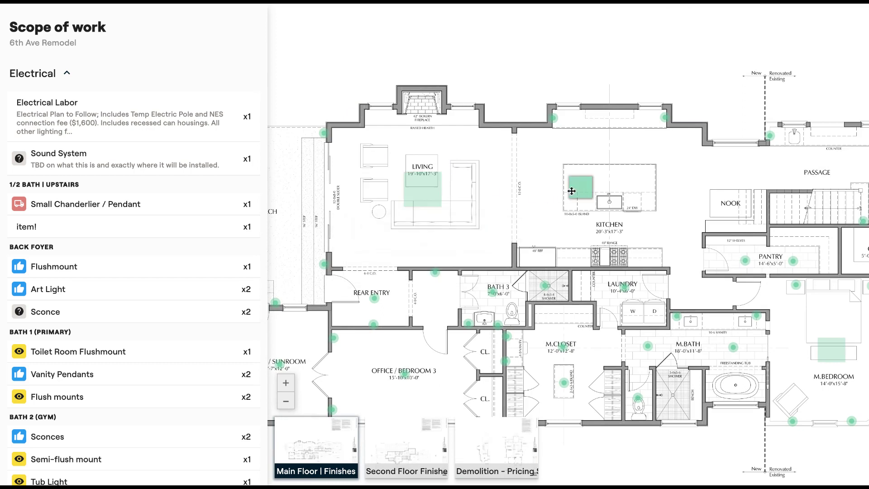
pyautogui.moveTo(574, 193)
pyautogui.scroll(-3, 574, 193)
pyautogui.click(415, 108)
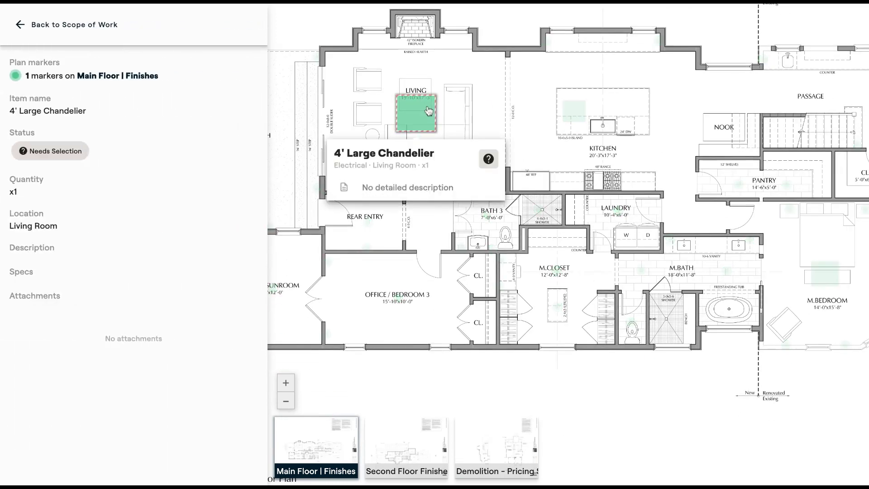
pyautogui.click(20, 24)
pyautogui.scroll(-3, 93, 235)
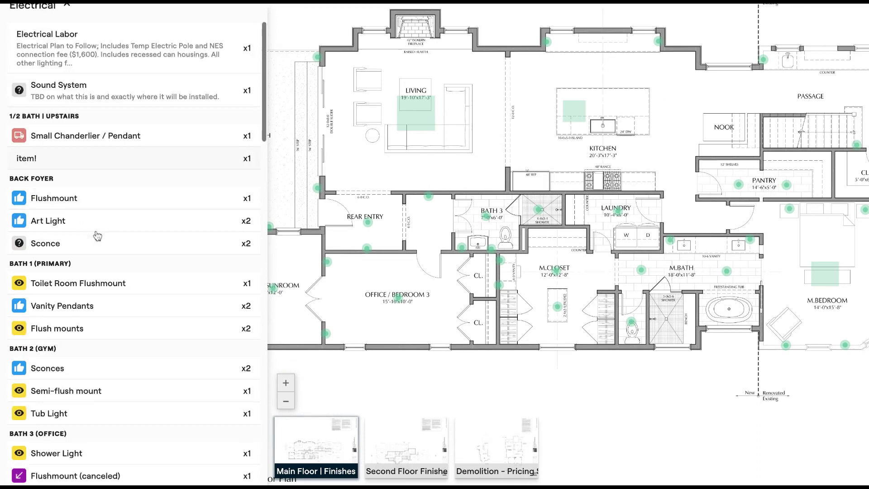
pyautogui.click(90, 146)
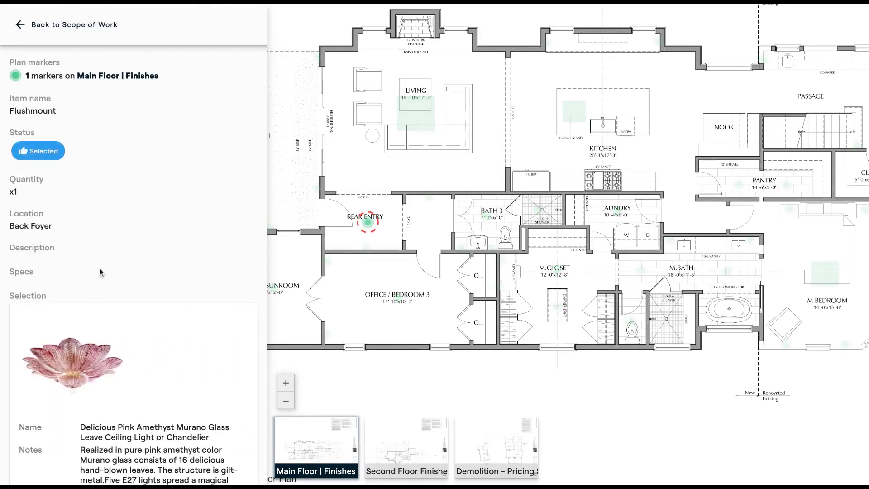
pyautogui.scroll(-3, 100, 268)
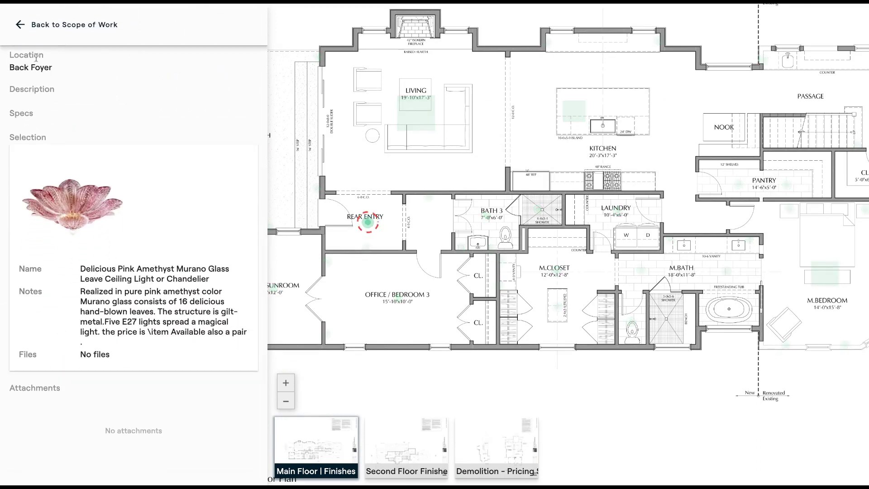
pyautogui.click(21, 32)
pyautogui.scroll(-5, 100, 271)
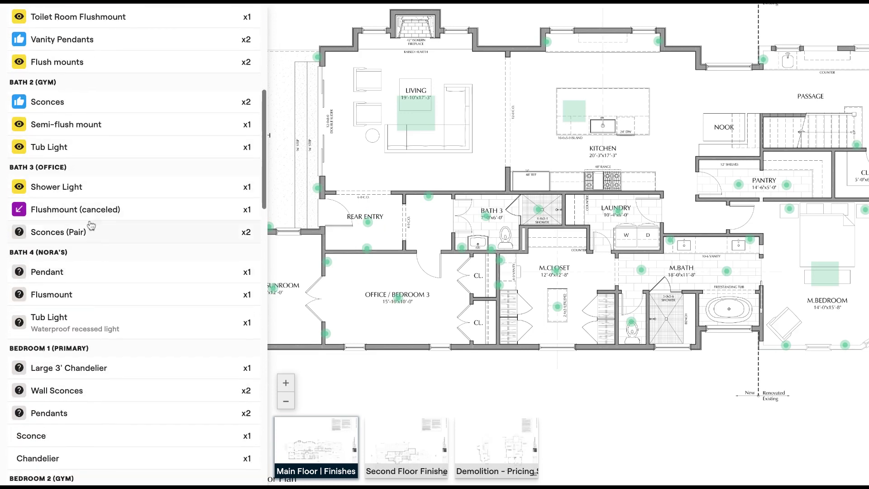
pyautogui.click(90, 223)
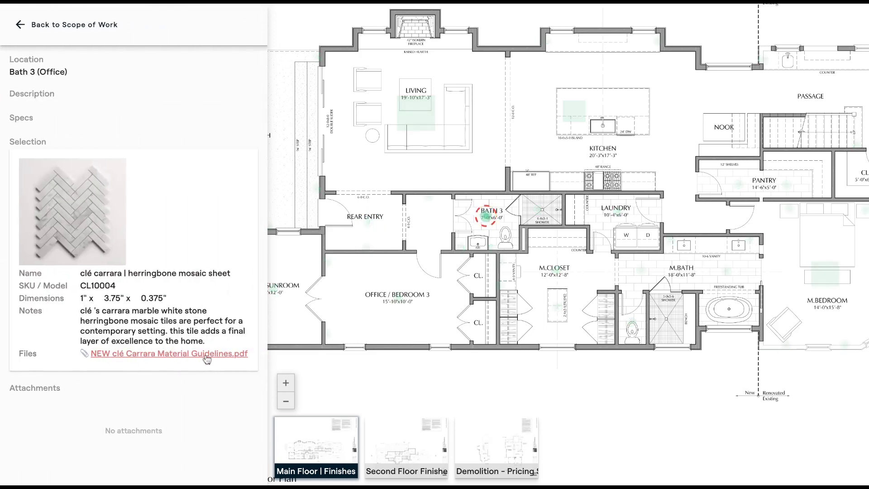
pyautogui.click(20, 24)
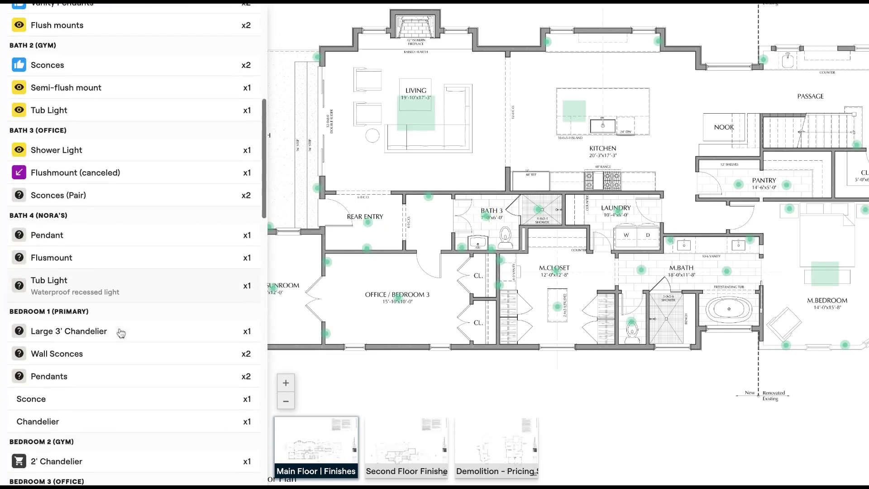
# - Switch the preview plan to Second Floor Finishes and zoom in
pyautogui.scroll(10, 120, 332)
pyautogui.click(392, 453)
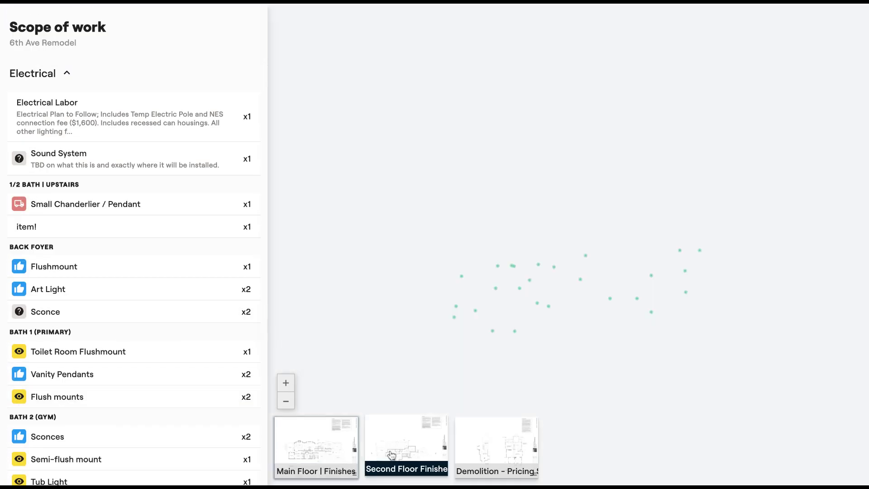
pyautogui.scroll(3, 452, 332)
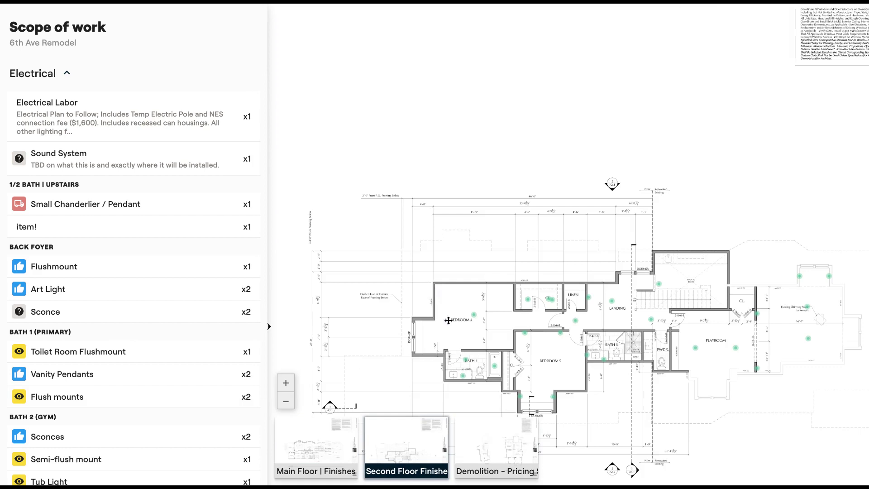
pyautogui.scroll(3, 376, 223)
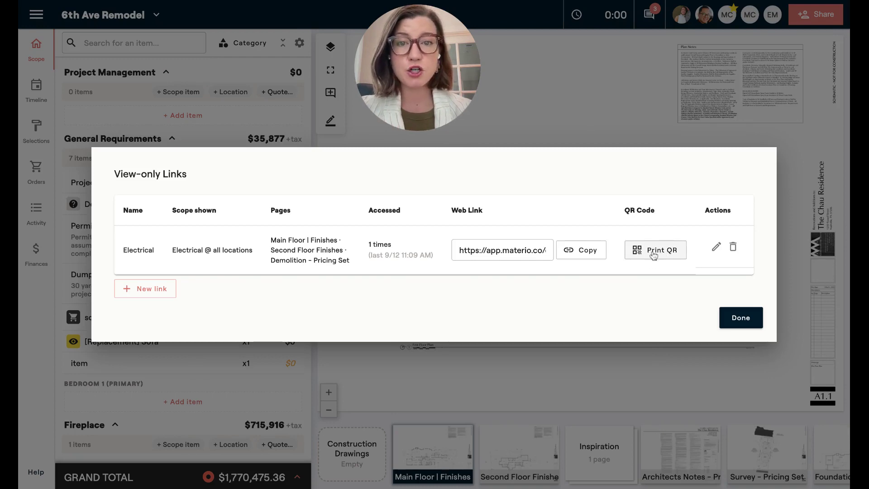
# - Print a QR code for the Electrical view-only link
pyautogui.click(654, 251)
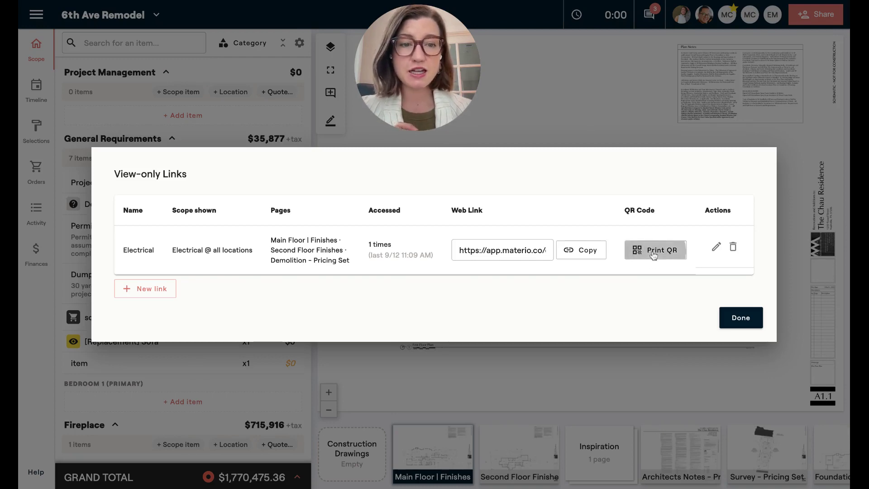